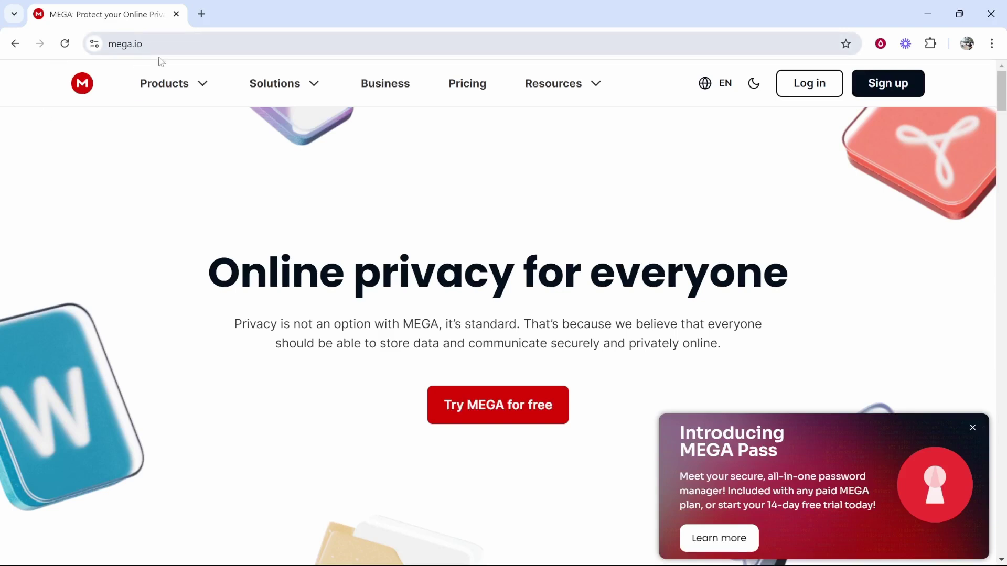
Dismiss the MEGA Pass promotion and go to the free account sign-up form
left_click(973, 429)
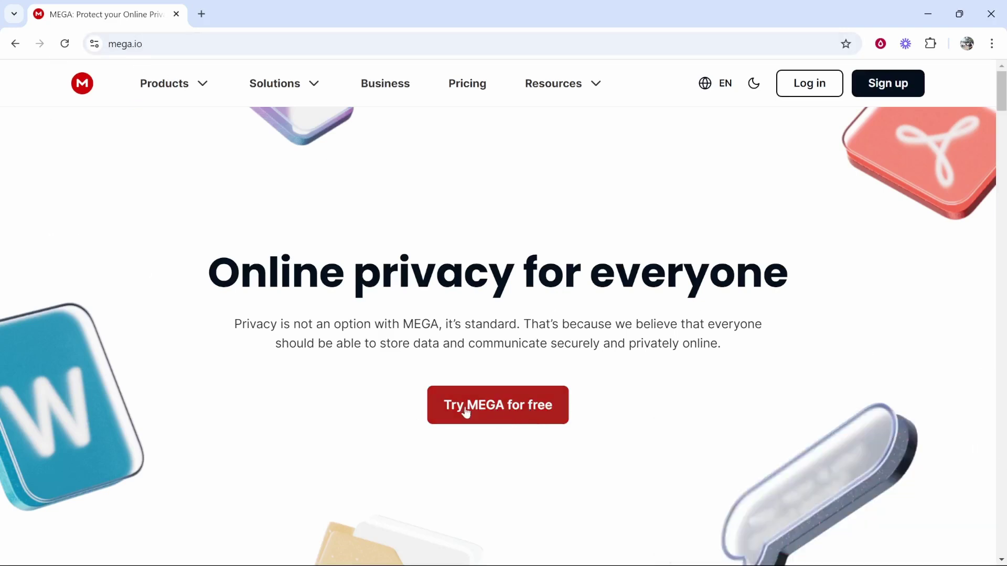
left_click(499, 406)
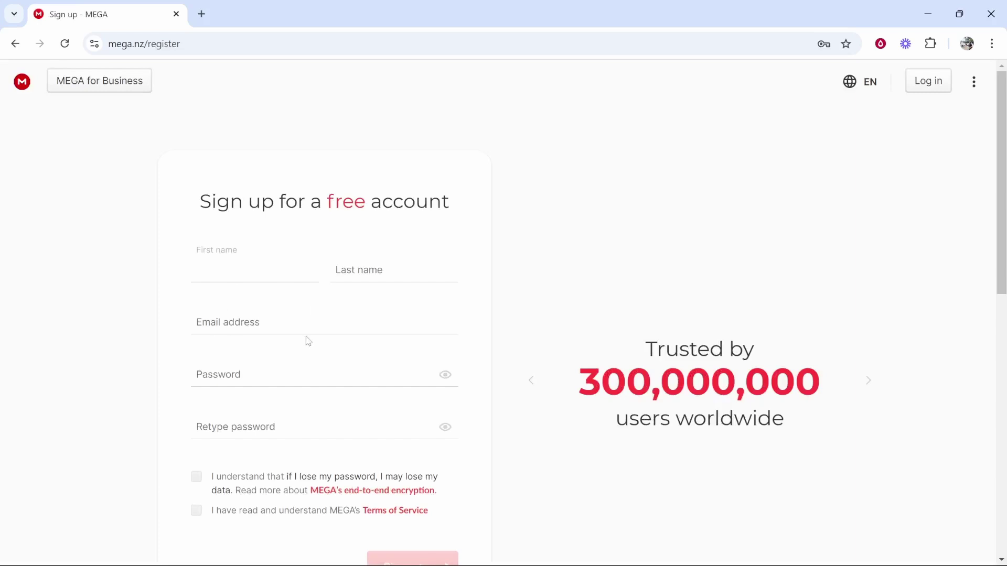
Submit the registration form to reach the plan-selection page at mega.nz/pro
scroll(338, 286, "down", 2)
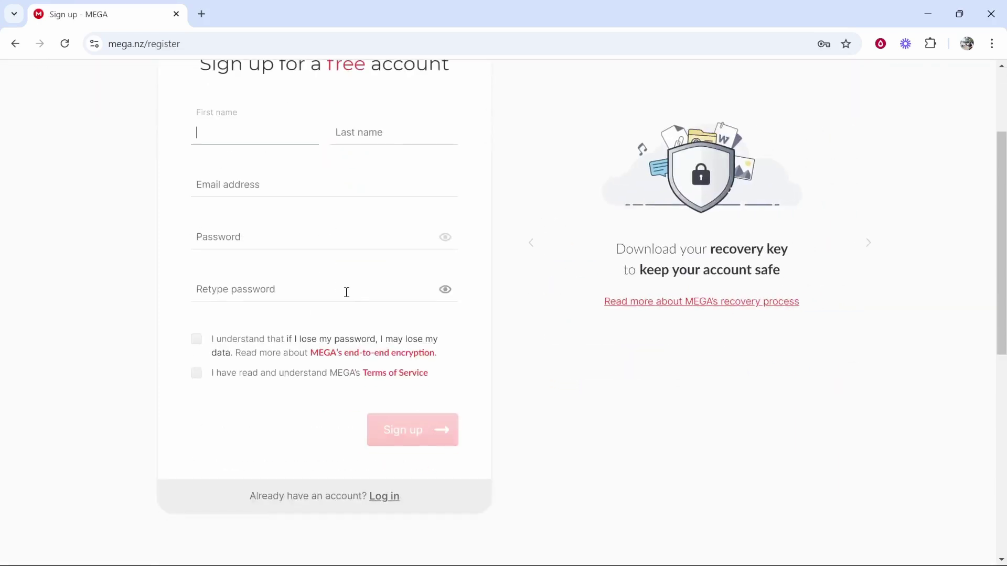
left_click(402, 437)
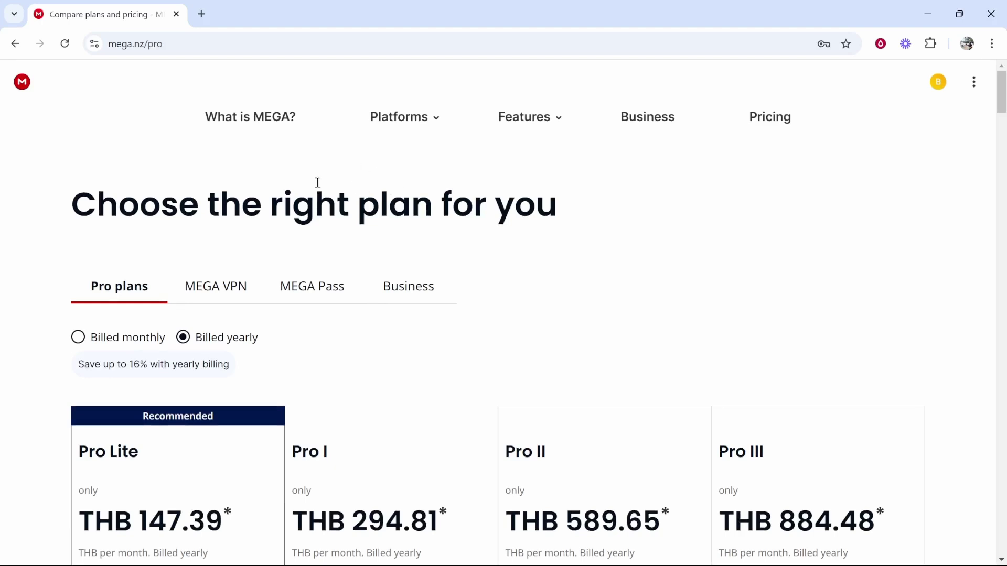
Choose the free 20 GB plan to open the new Cloud drive
scroll(242, 173, "down", 5)
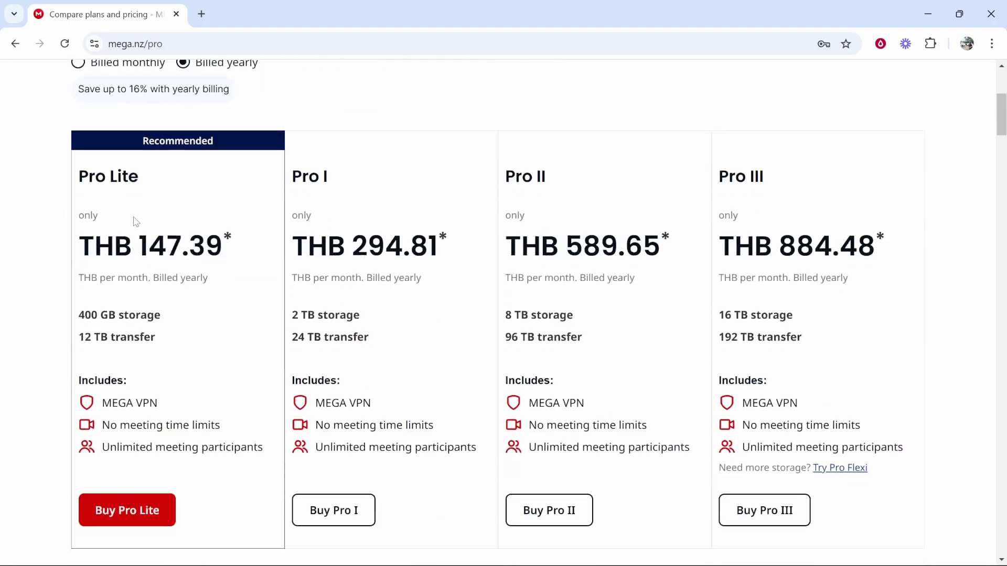
scroll(111, 212, "down", 8)
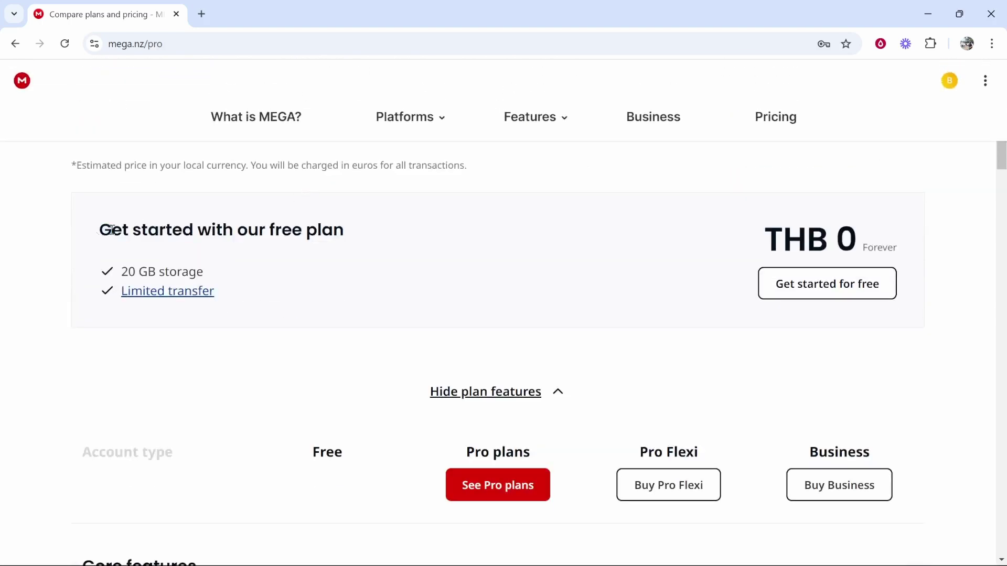
left_click_drag(108, 231, 352, 234)
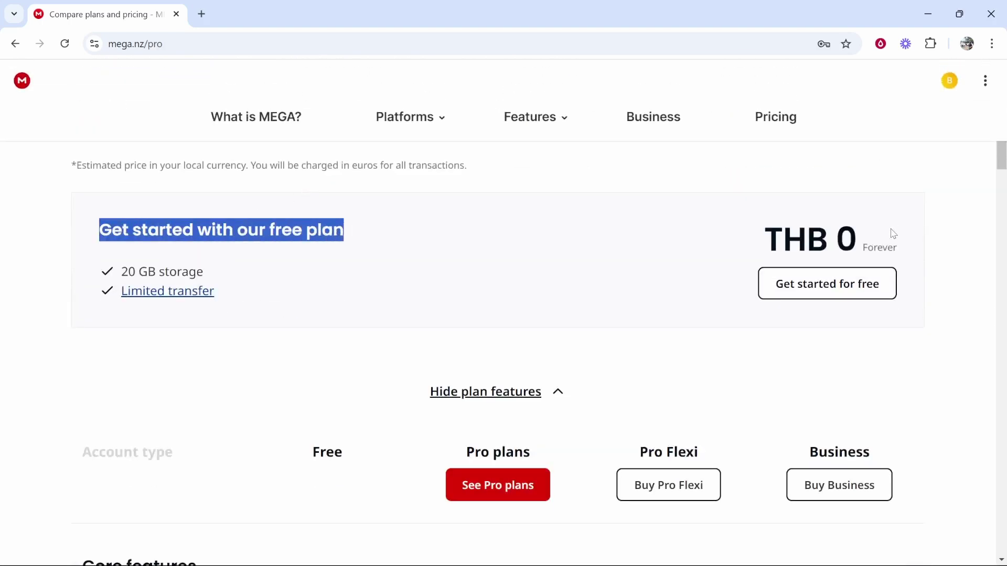
left_click_drag(851, 242, 918, 245)
left_click(904, 247)
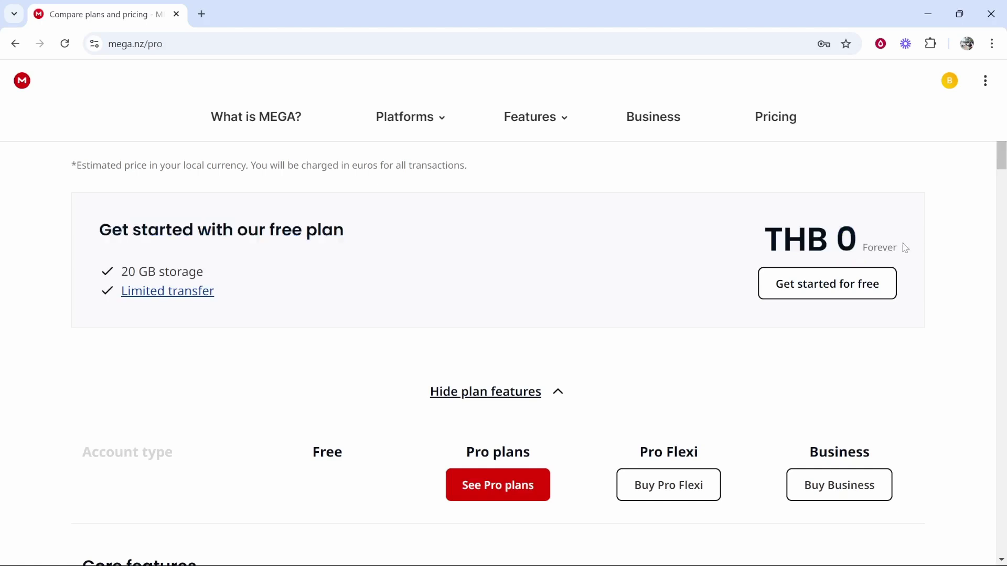
left_click(828, 286)
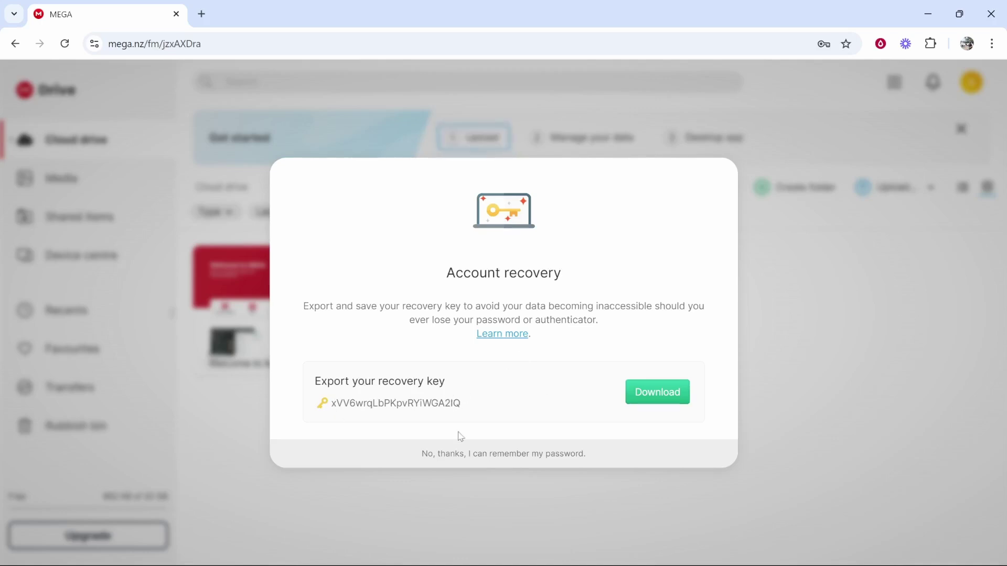
Skip exporting the recovery key by choosing to remember the password instead
left_click_drag(464, 403, 330, 403)
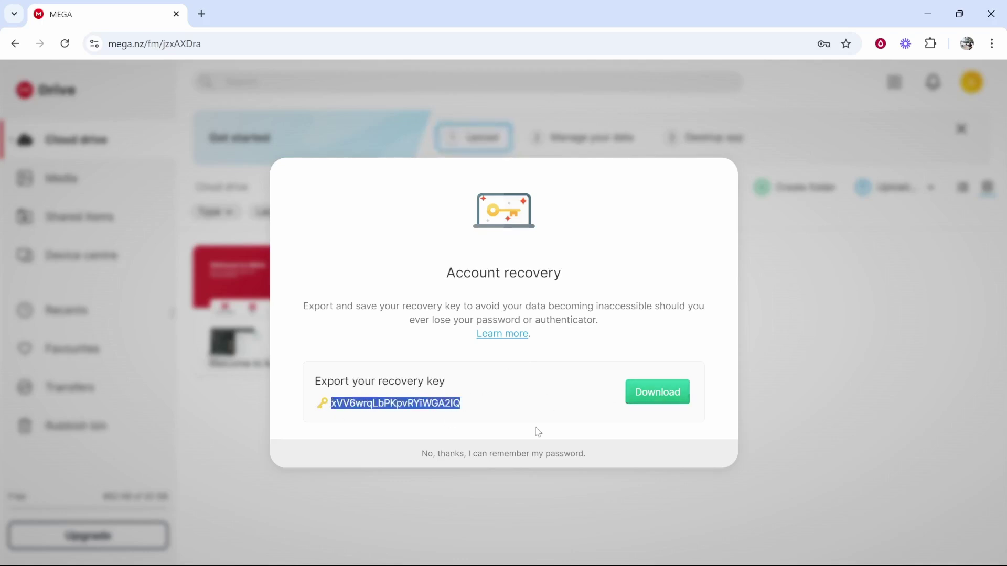
left_click(486, 454)
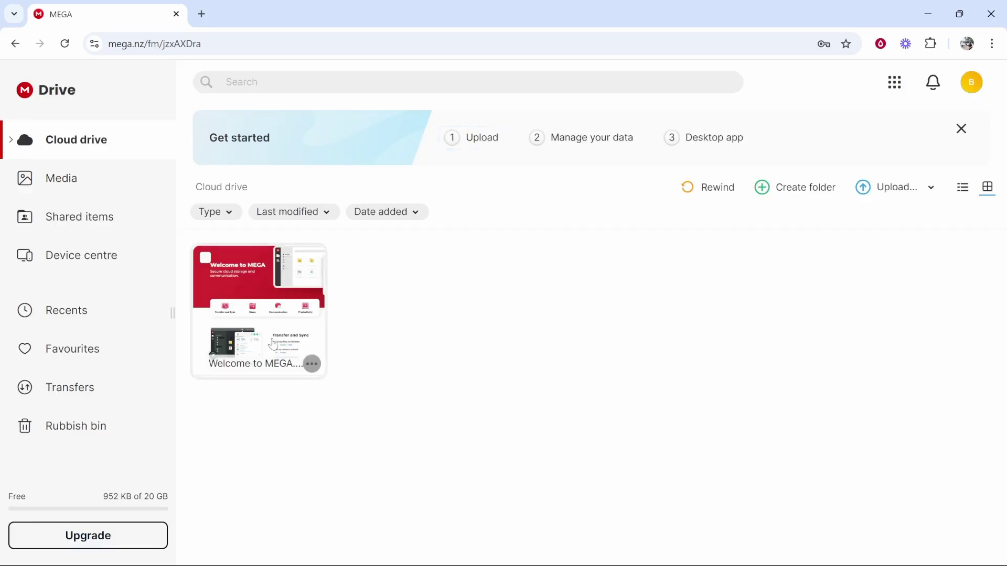
Move the Welcome to MEGA file to the Rubbish bin, leaving the Cloud drive empty
left_click(317, 368)
left_click(326, 400)
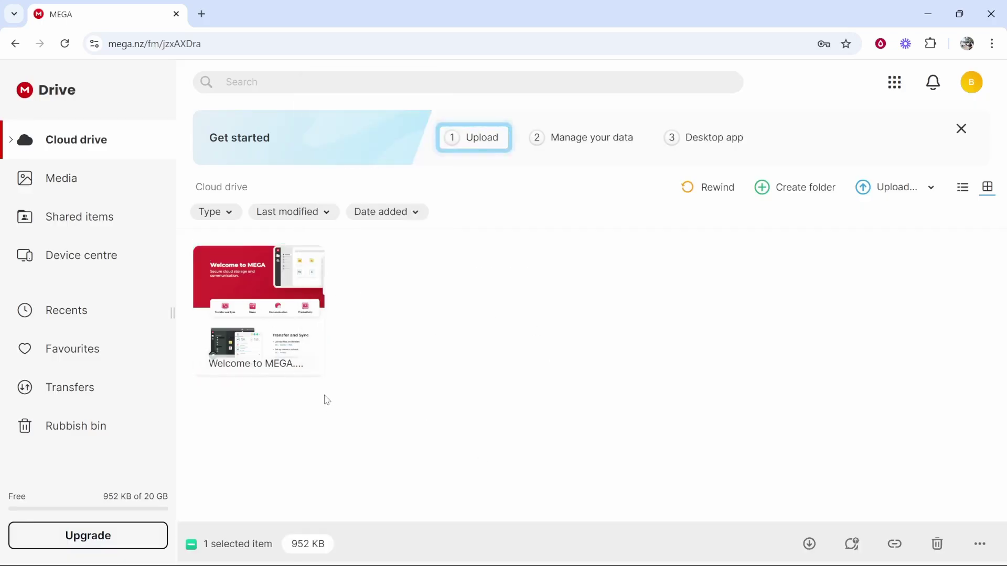
left_click(317, 368)
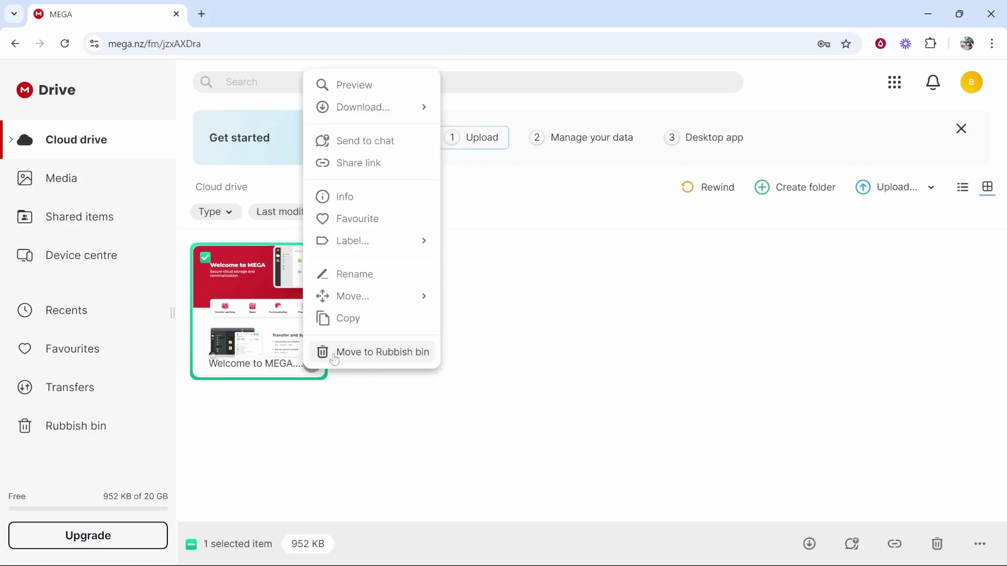
left_click(356, 354)
left_click(685, 332)
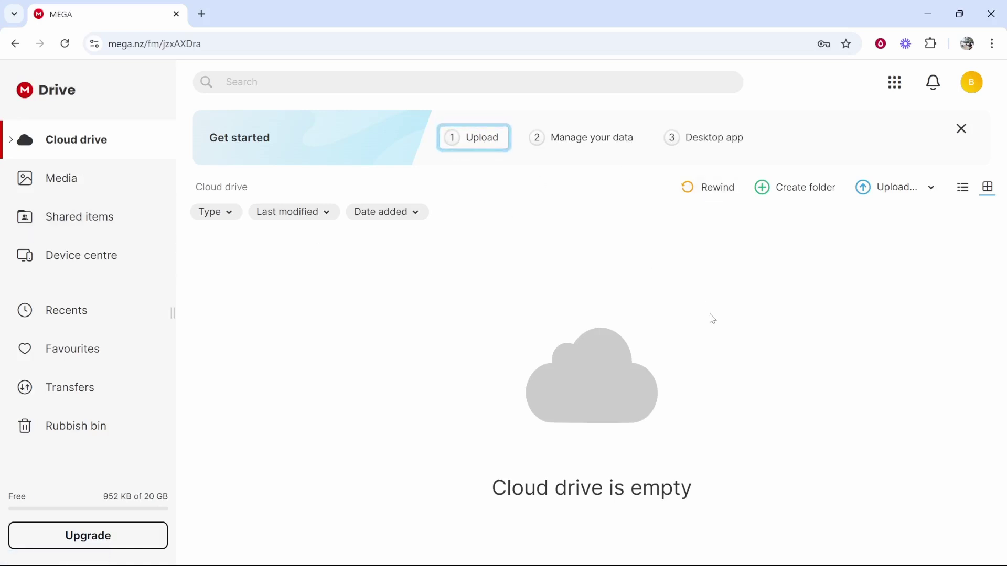
Create a folder named 'YouTube' in the Cloud drive root
left_click(789, 190)
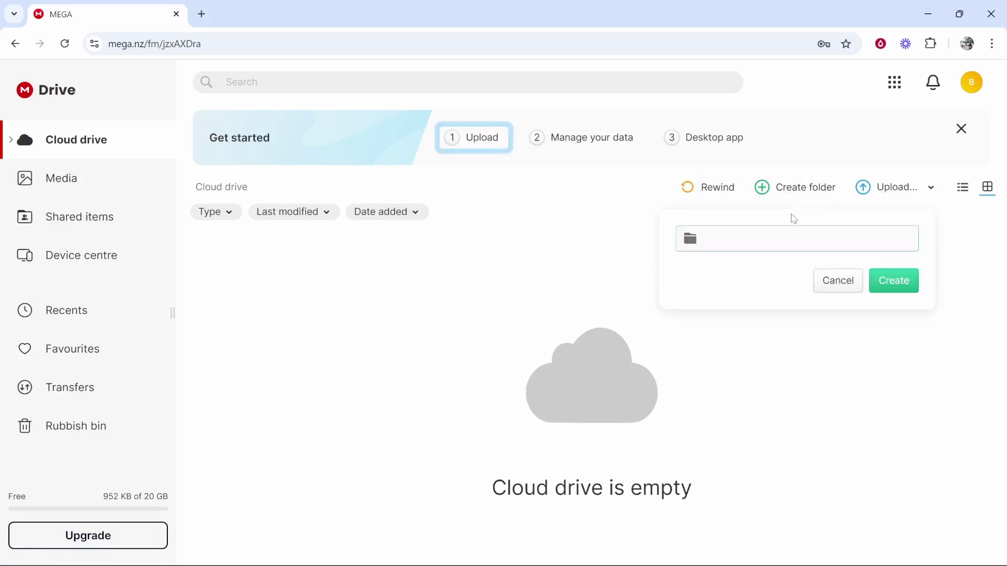
type("YouTu")
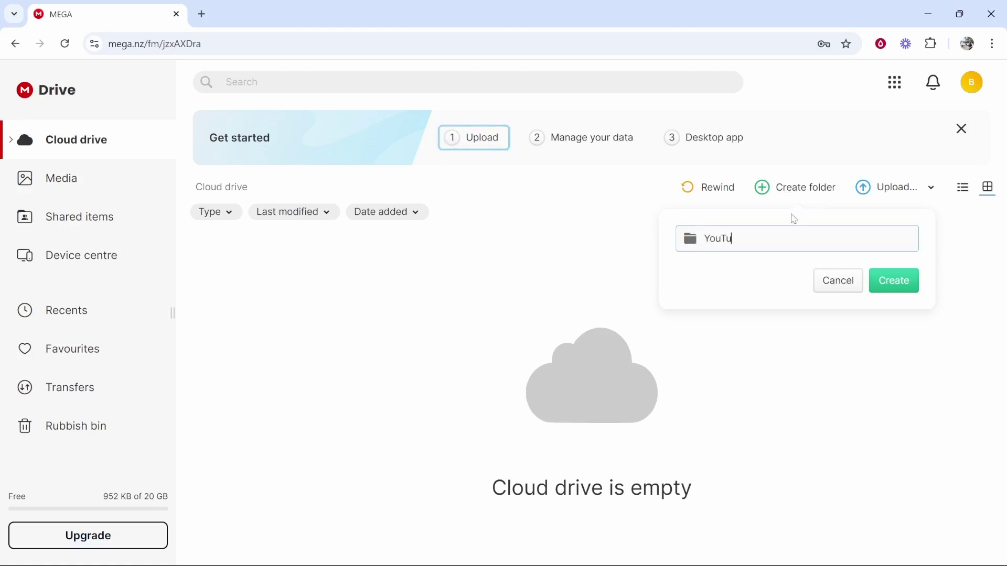
type("be")
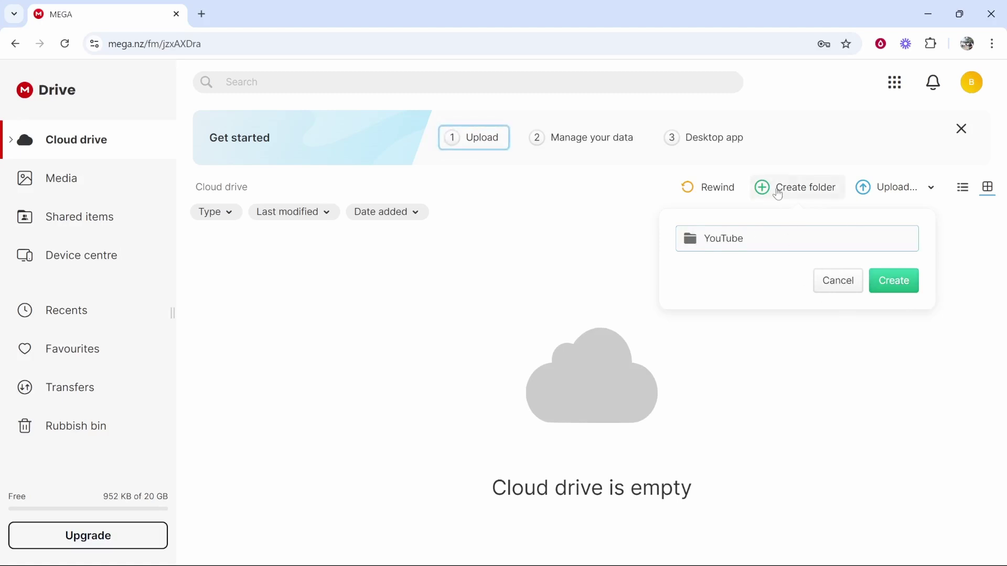
left_click(893, 285)
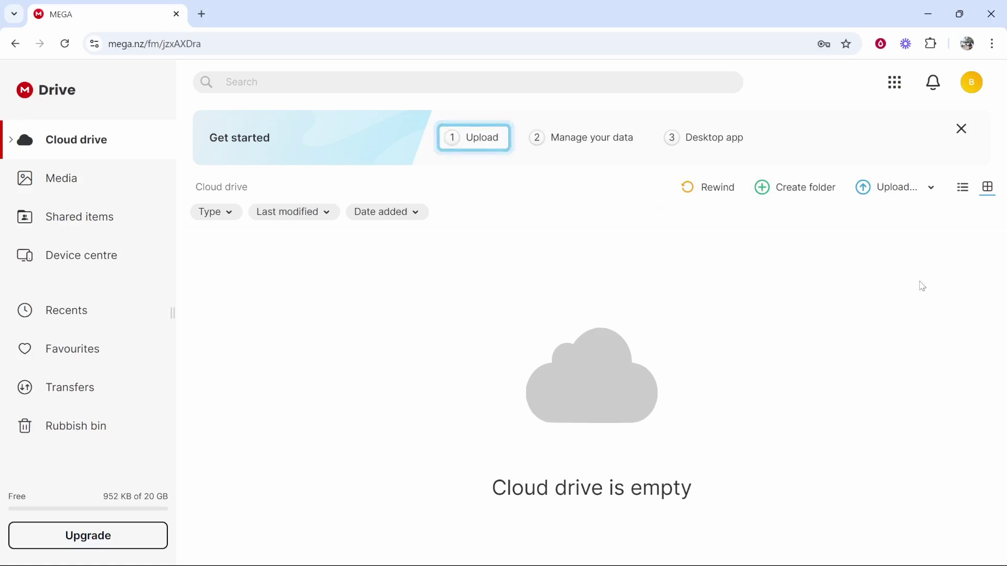
Upload the Week 7 folder from 2025 into YouTube, confirming all 10 files
double_click(265, 316)
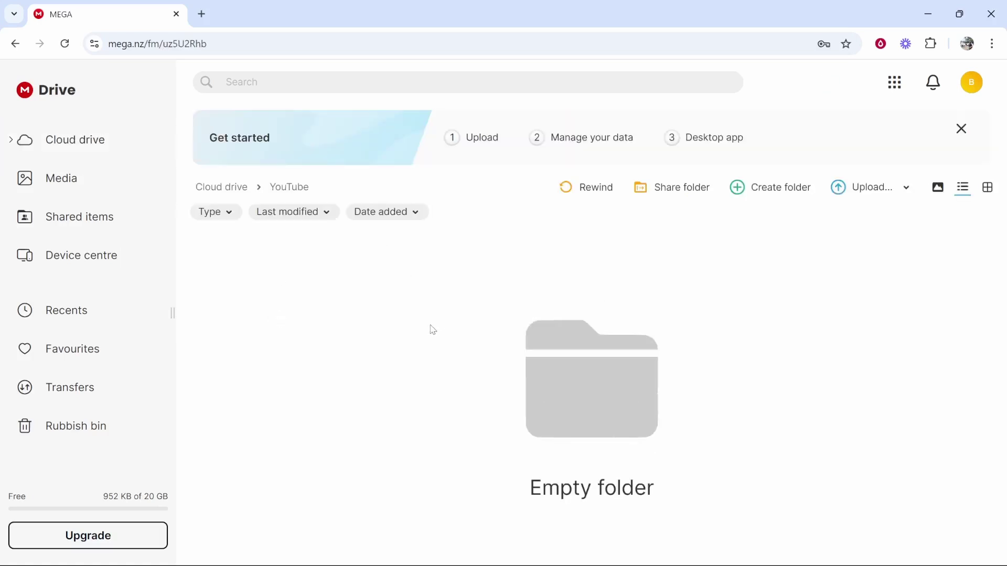
left_click(864, 190)
mouse_move(899, 198)
left_click(881, 224)
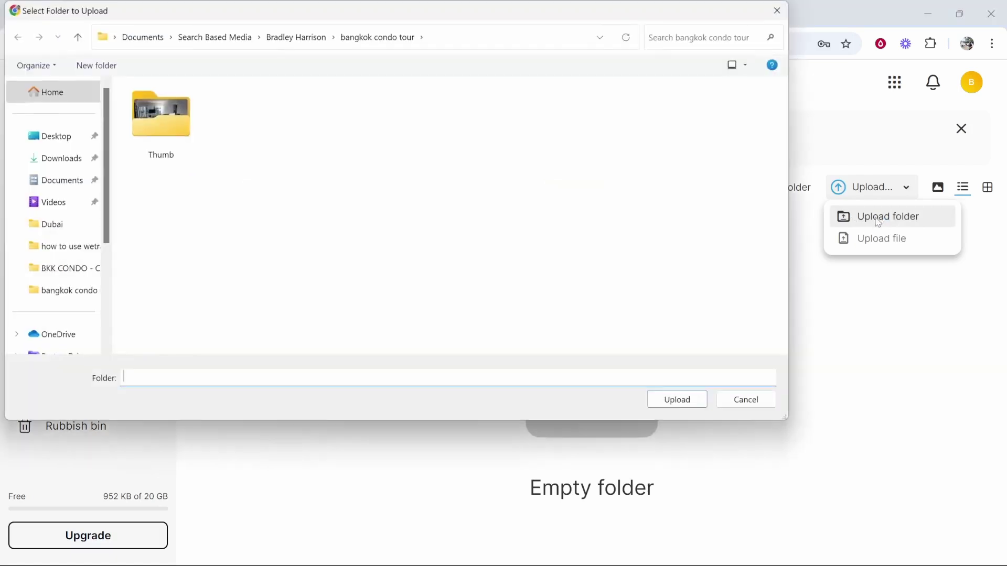
left_click(155, 230)
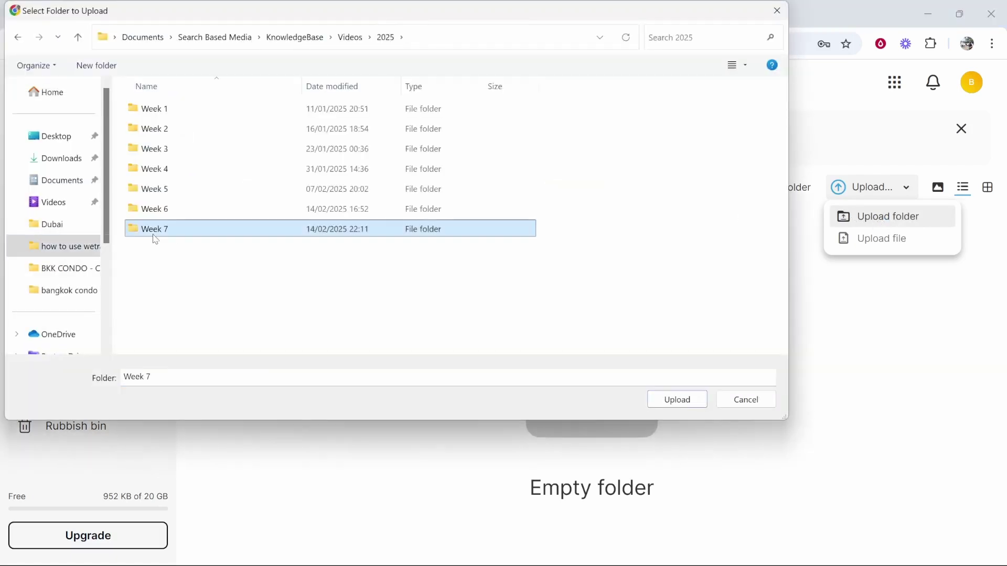
left_click(684, 401)
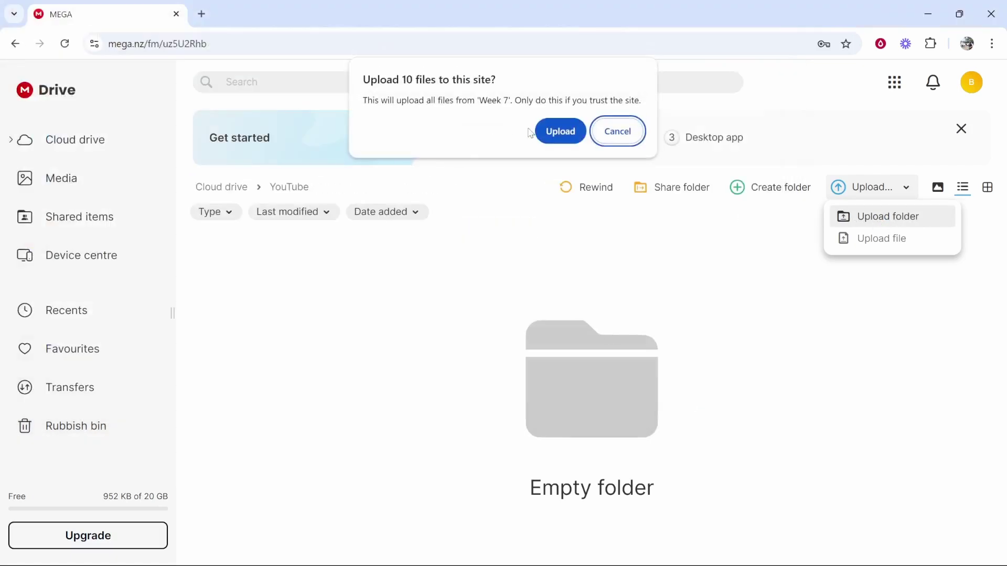
left_click(560, 132)
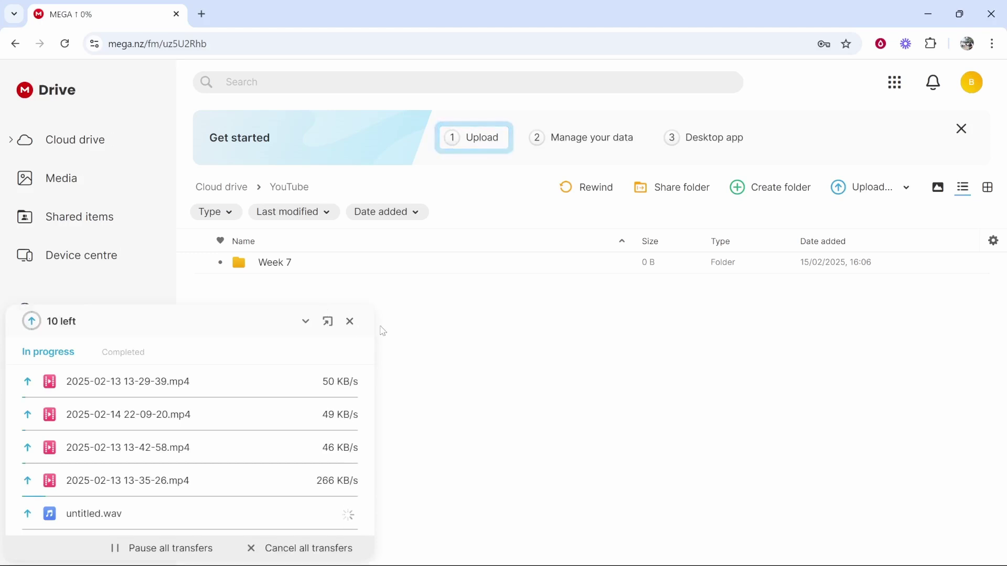
Minimise the transfers panel to the compact '10 left' summary bar
scroll(170, 407, "down", 3)
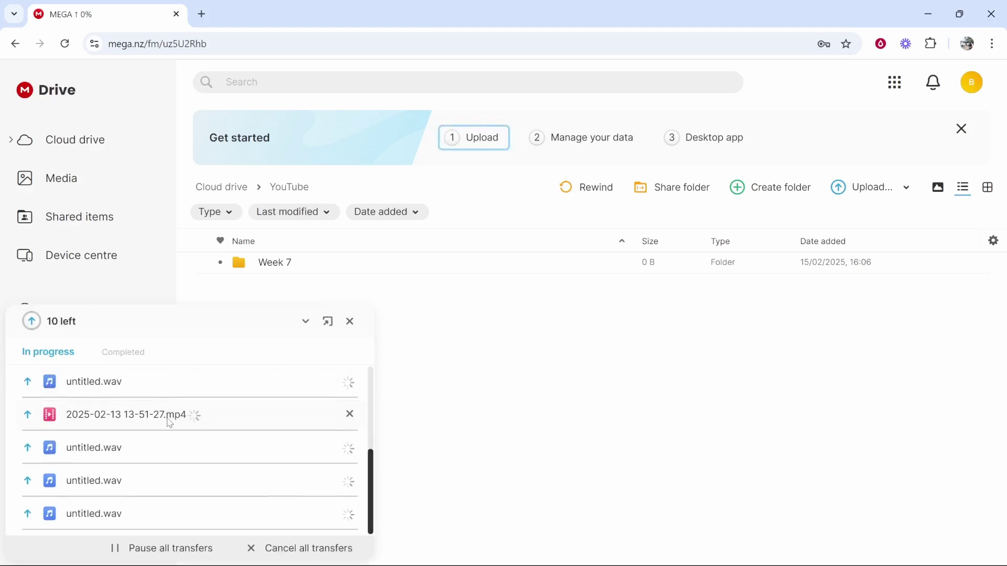
left_click(305, 321)
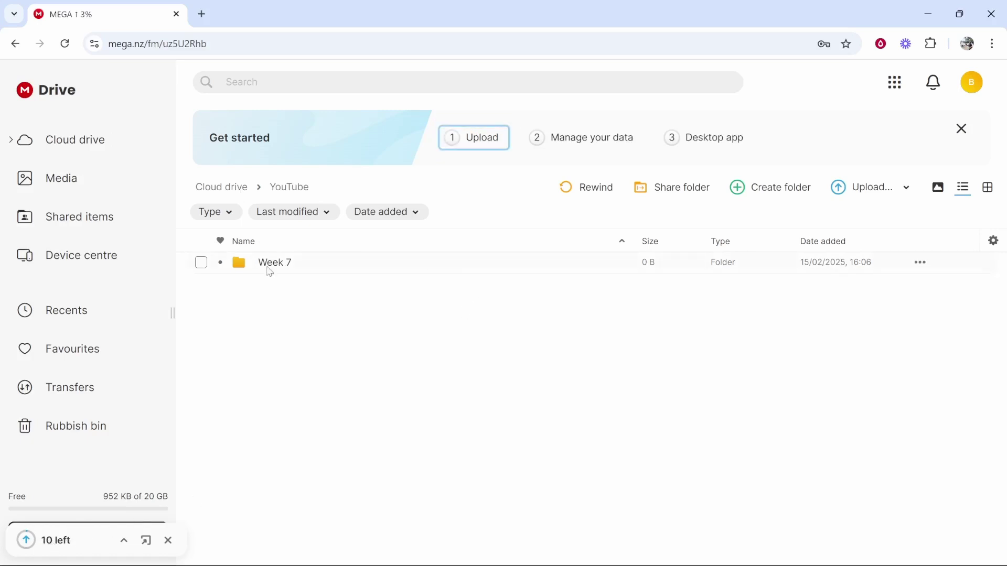
From the Cloud drive root, create a share link for YouTube, accepting the copyright notice
left_click(214, 190)
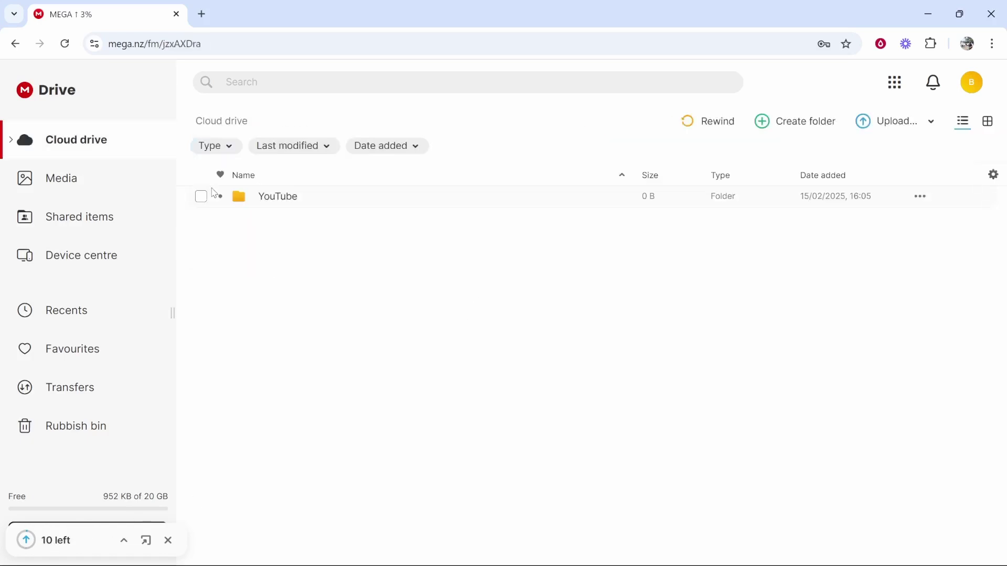
right_click(291, 268)
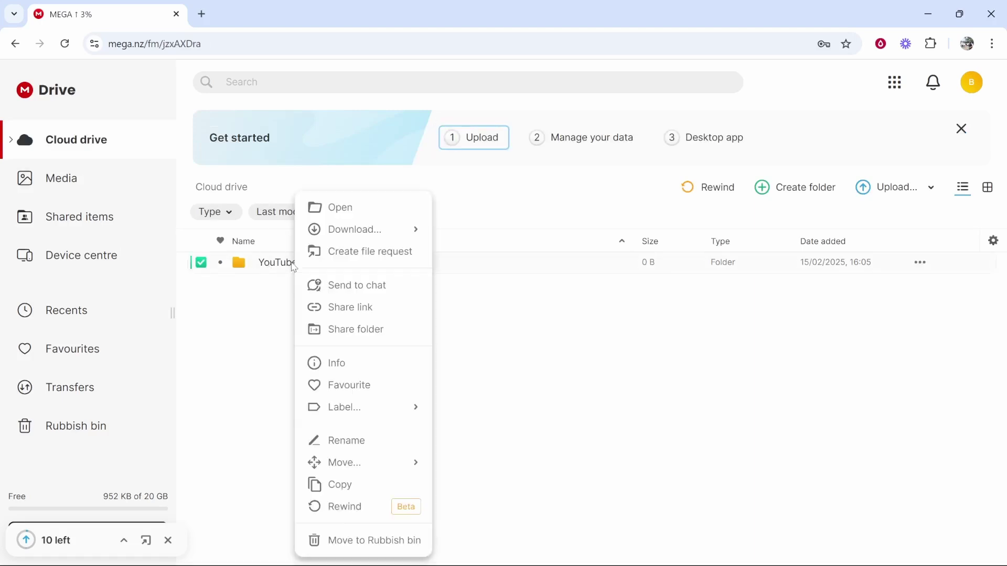
left_click(347, 310)
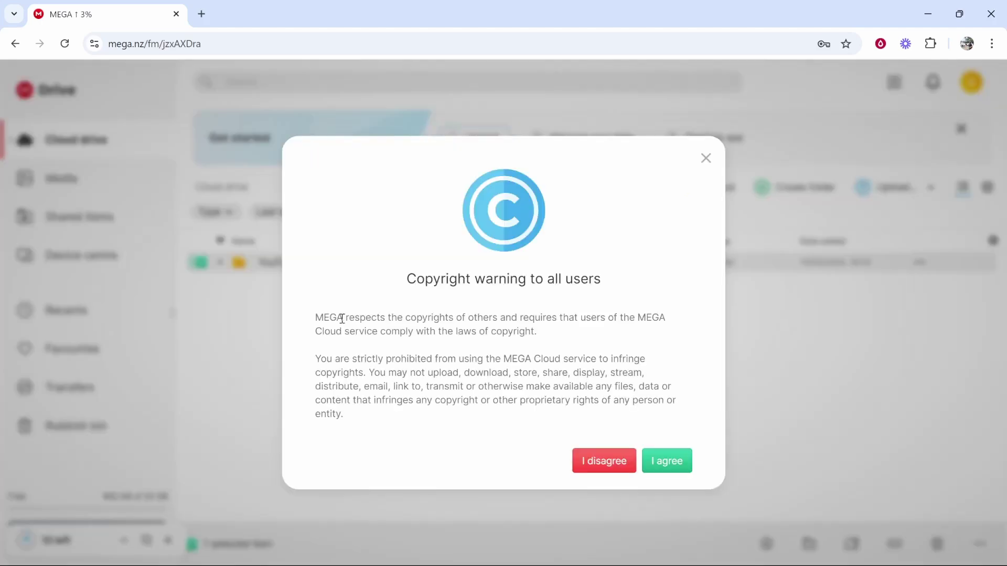
left_click(672, 464)
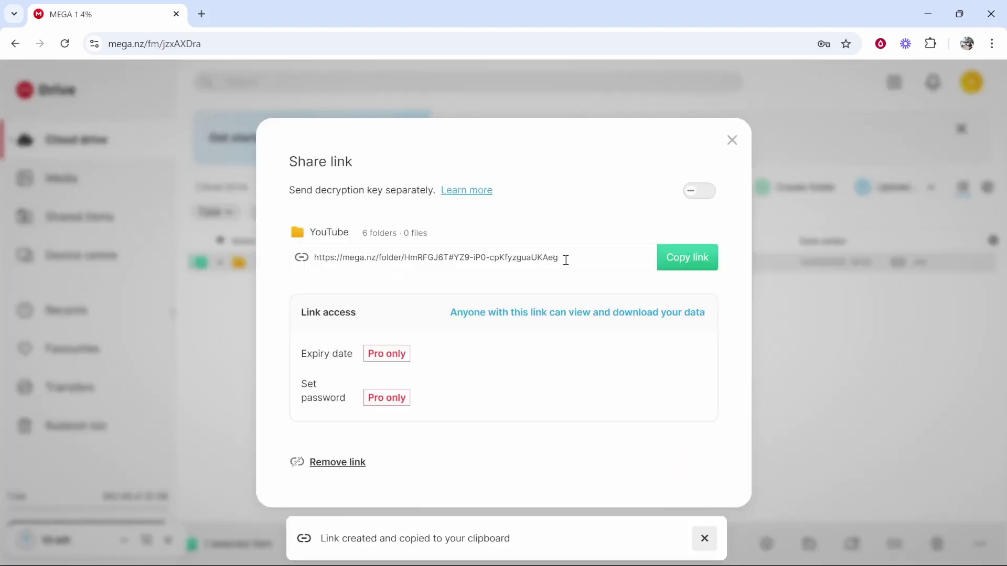
Select the generated link URL, then remove the YouTube folder's share link
left_click_drag(566, 261, 314, 257)
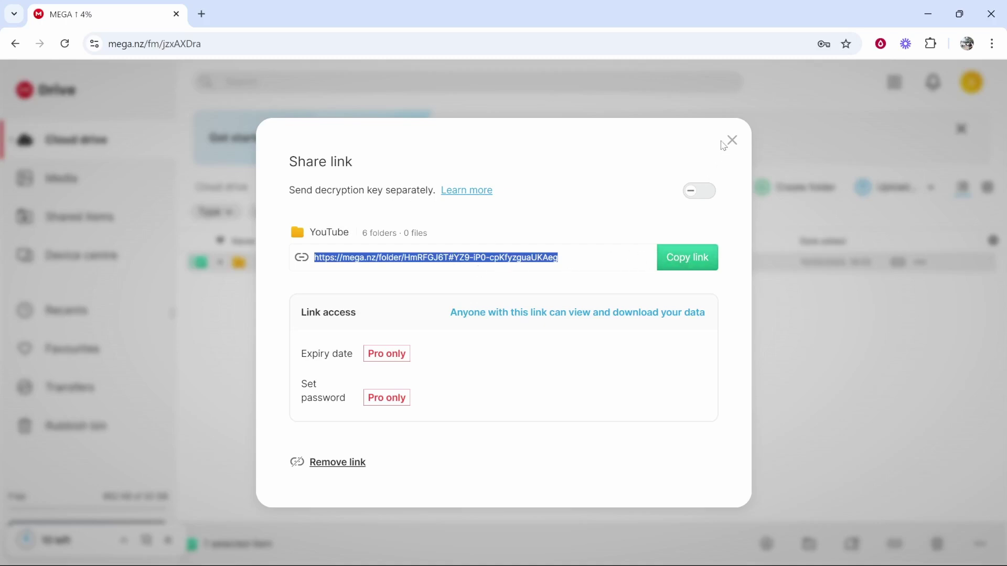
left_click(310, 464)
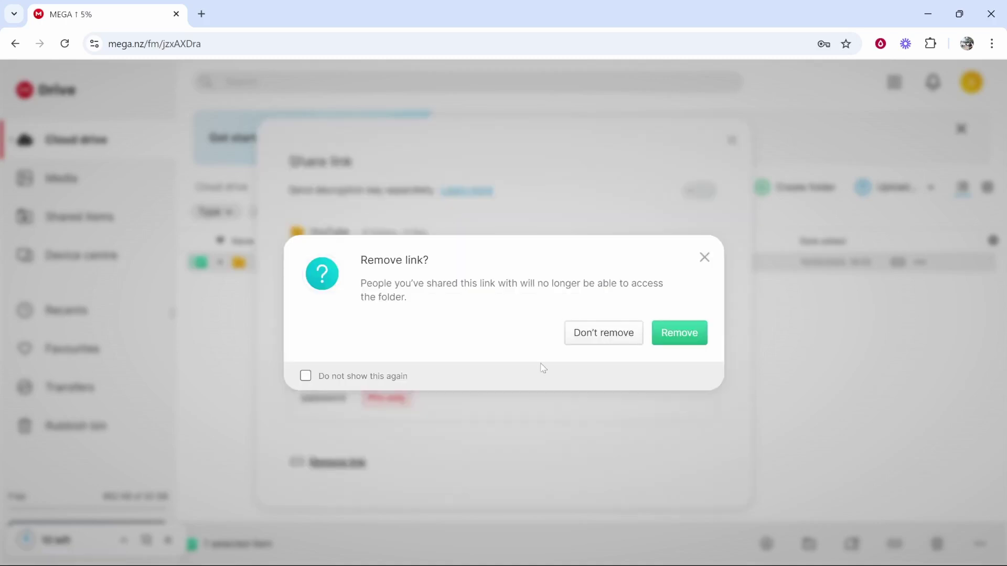
left_click(676, 335)
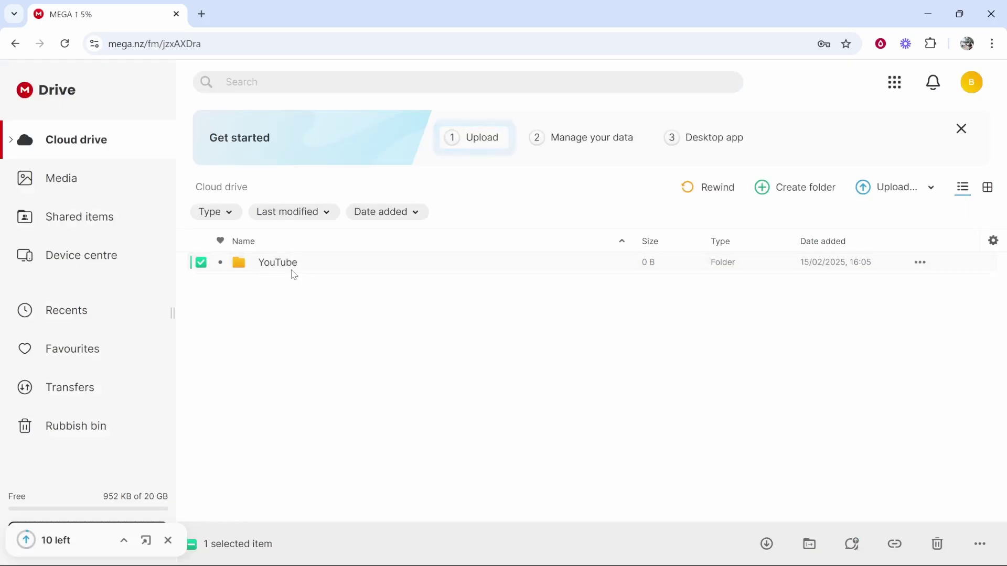
left_click(62, 227)
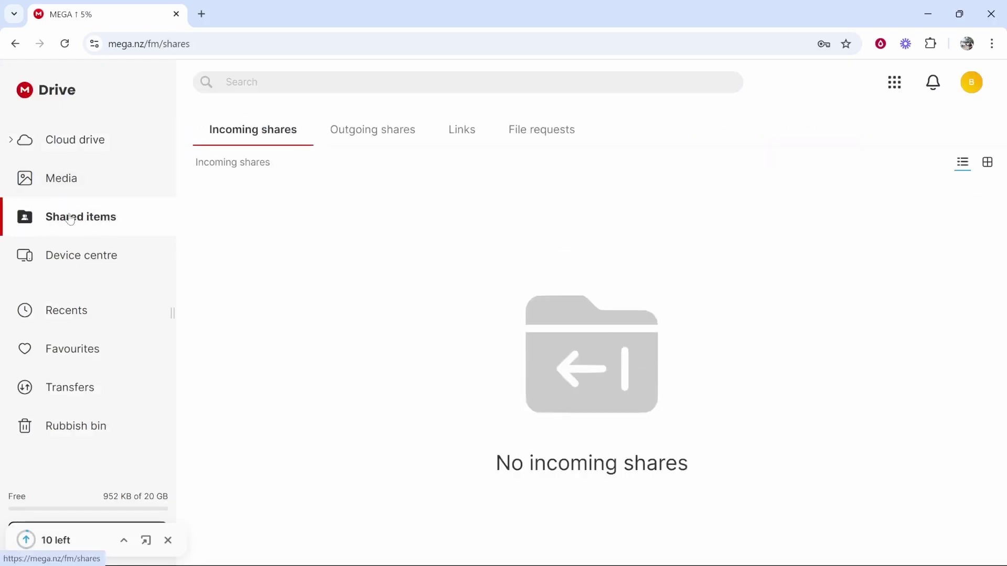
left_click(67, 183)
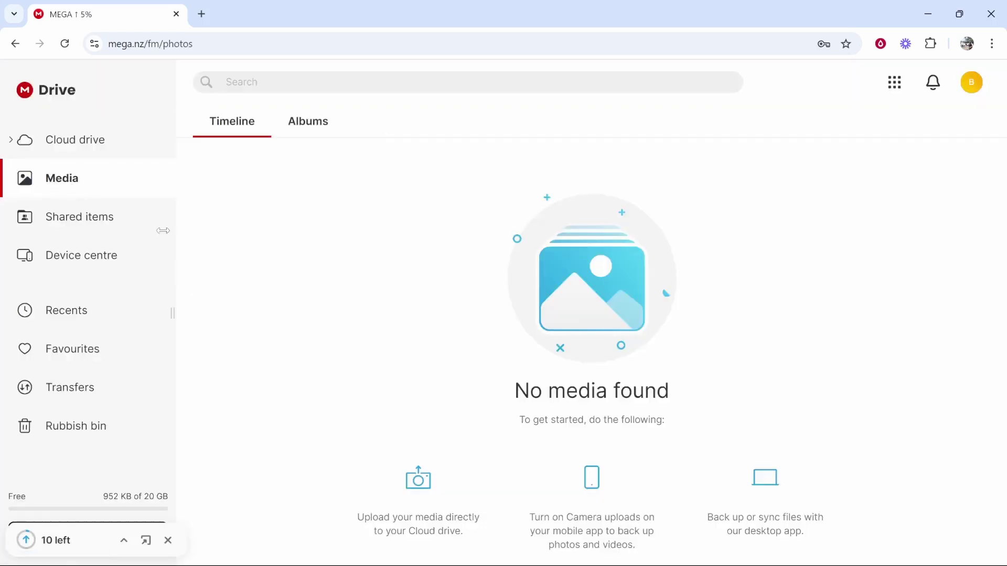
left_click(117, 139)
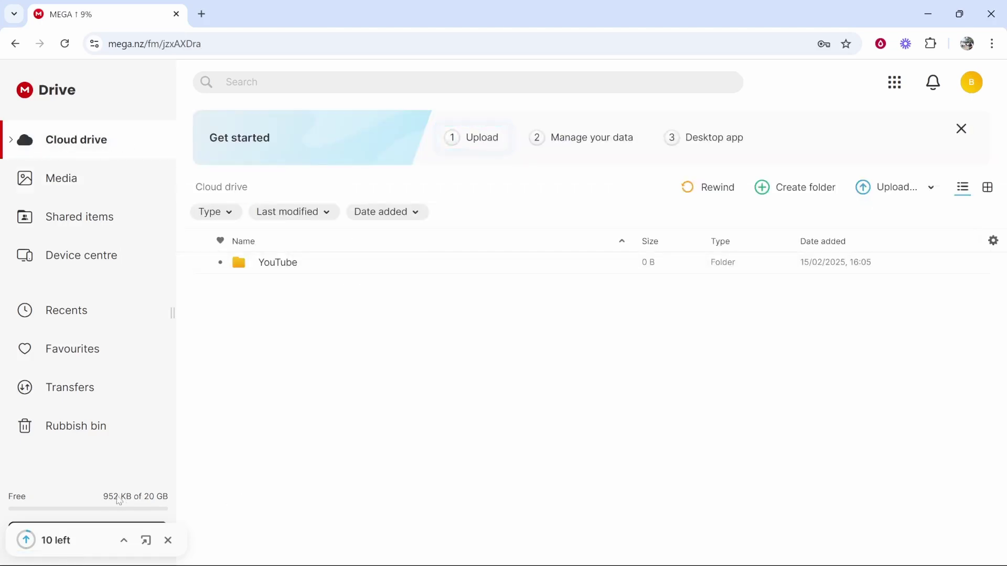
mouse_move(105, 501)
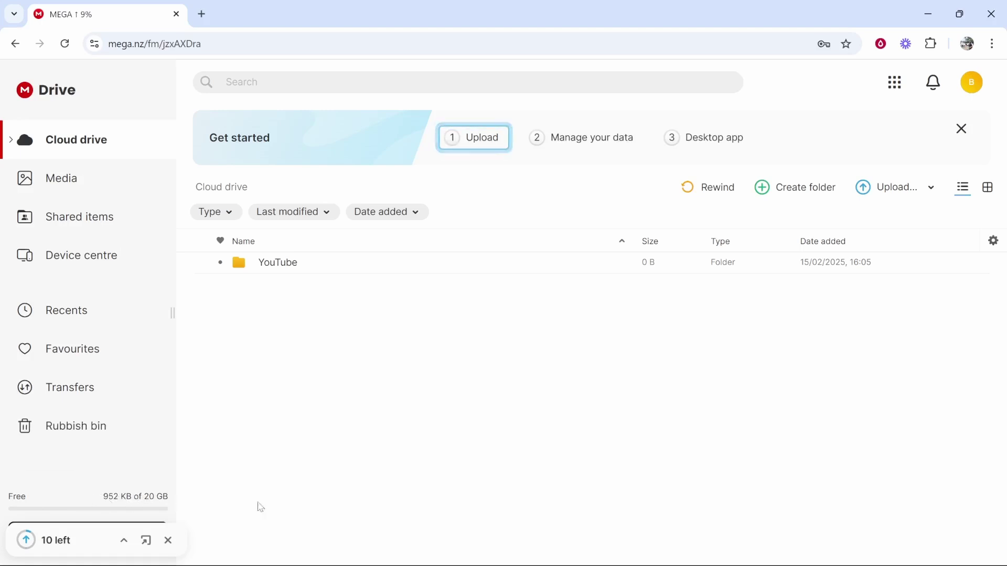